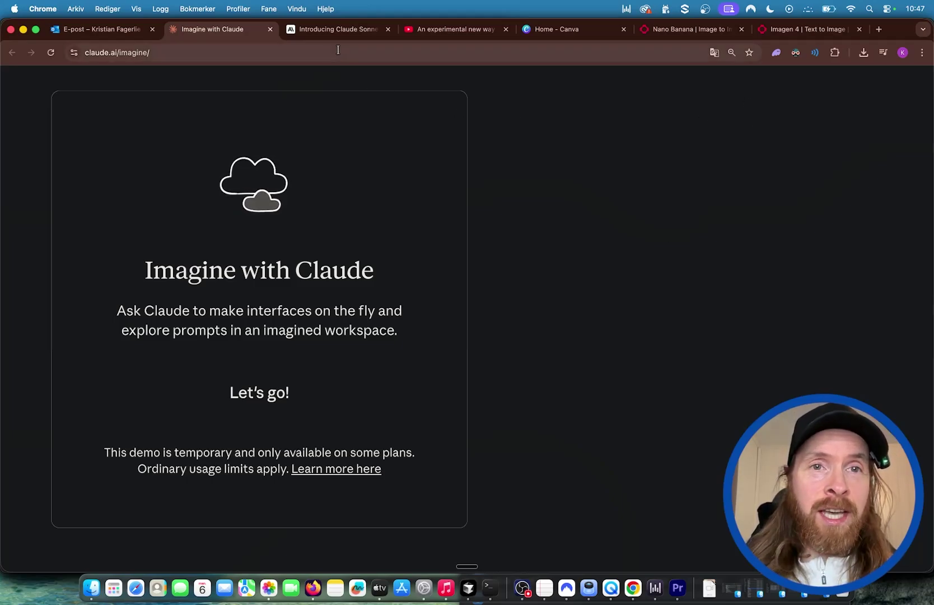
Read the Claude Sonnet 4.5 announcement article, briefly selecting the words 'software' and 'real'.
left_click(321, 33)
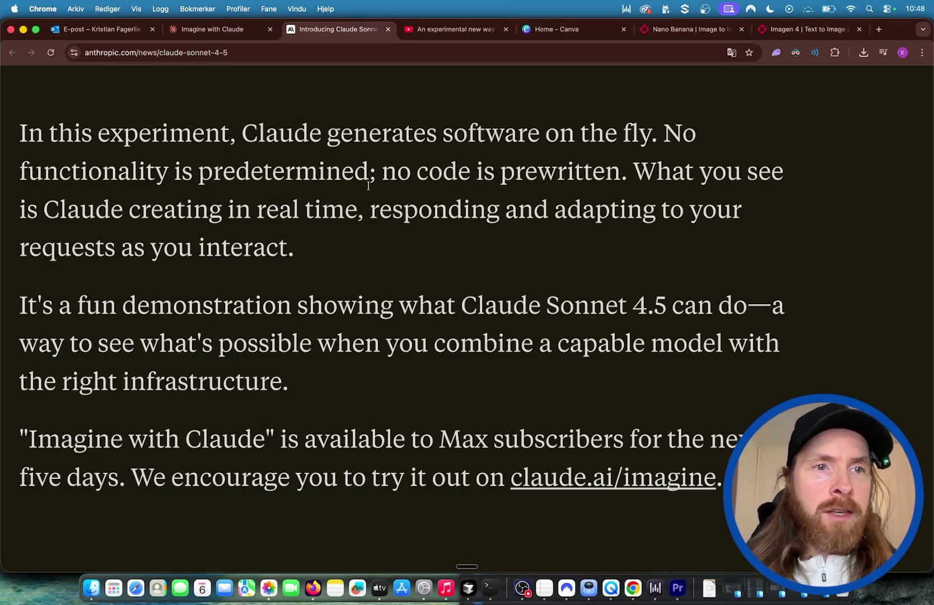
scroll(524, 140, "up", 1)
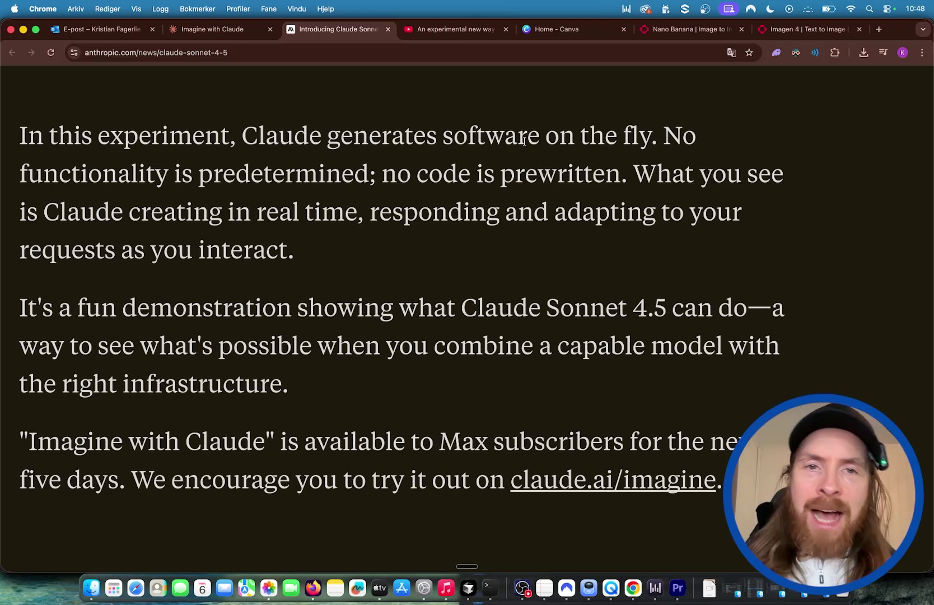
double_click(524, 140)
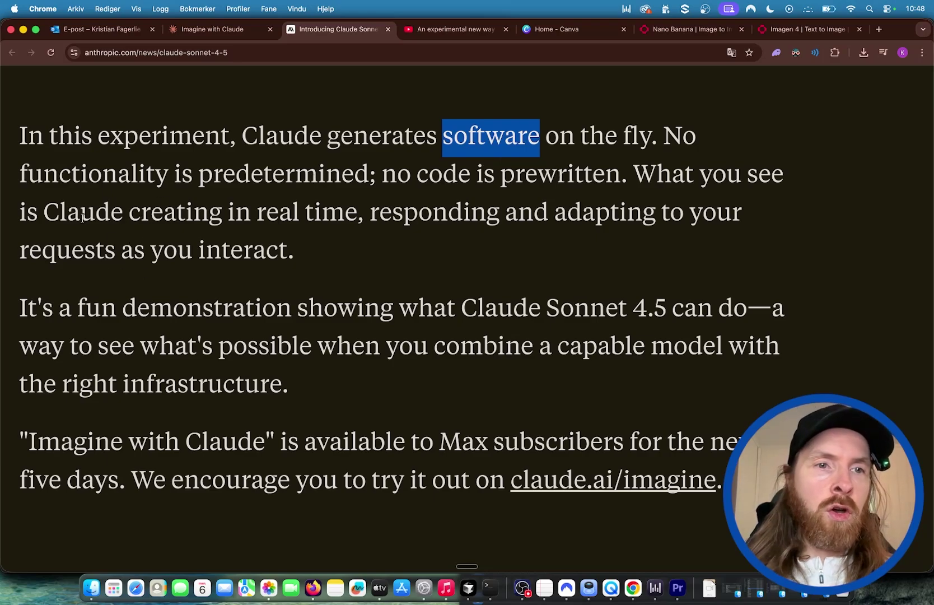
double_click(285, 212)
left_click(317, 213)
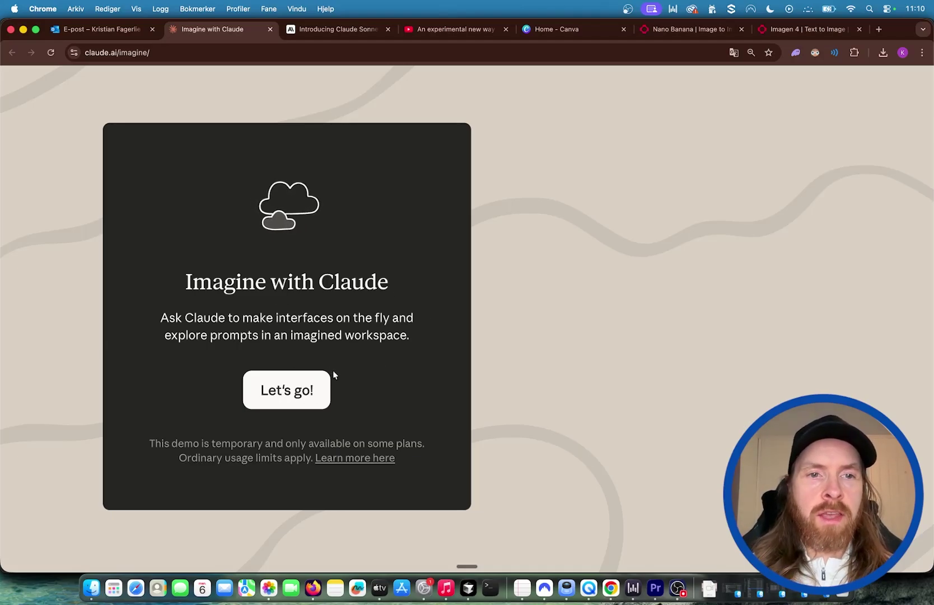
Replace the workspace prompt with the file explorer request for agentic_ai.txt and submit it.
left_click(306, 390)
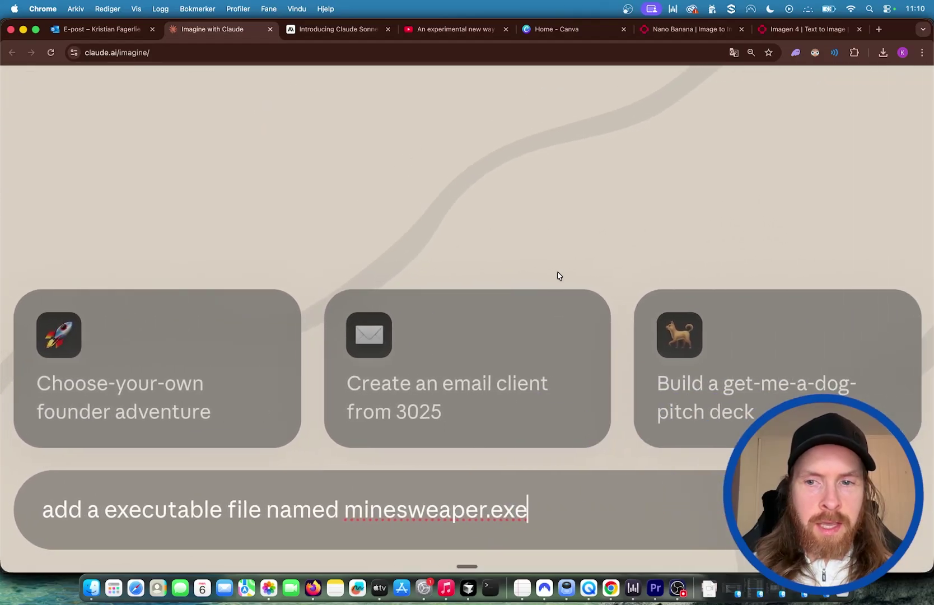
key("super+a")
type("create a file explorer with a file named agentic_ai.txt")
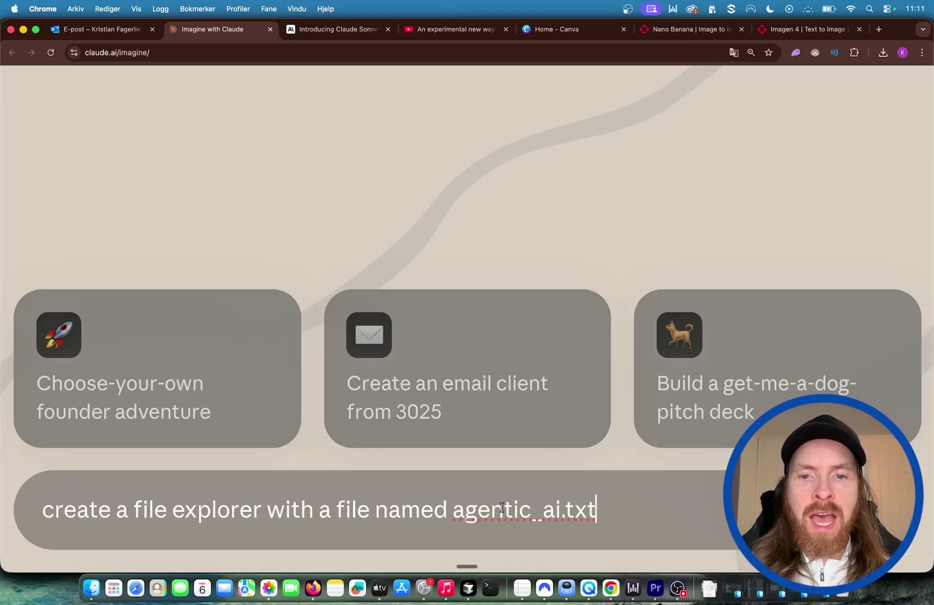
key("Return")
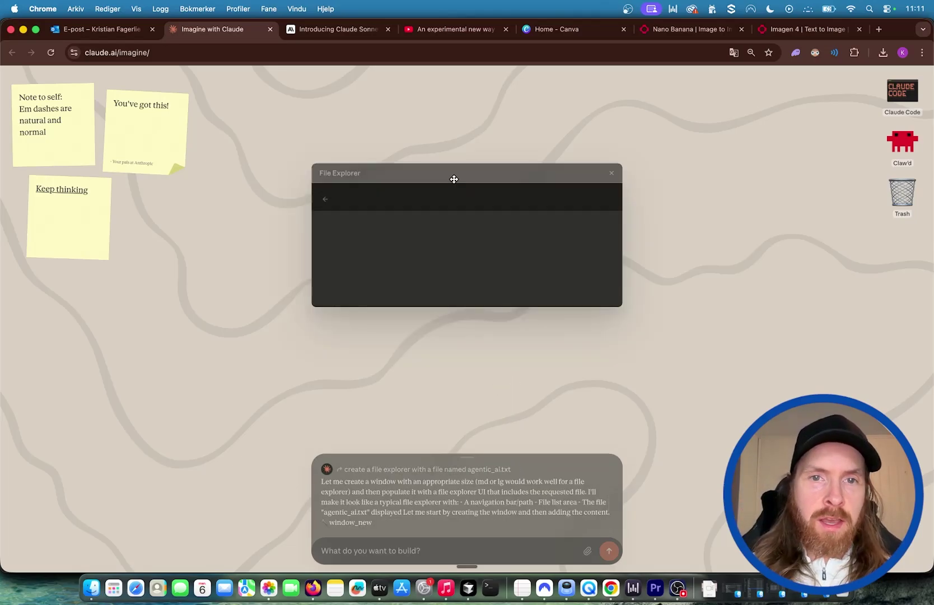
Drag the File Explorer window listing agentic_ai.txt to the desktop's upper-left corner.
left_click_drag(452, 176, 253, 127)
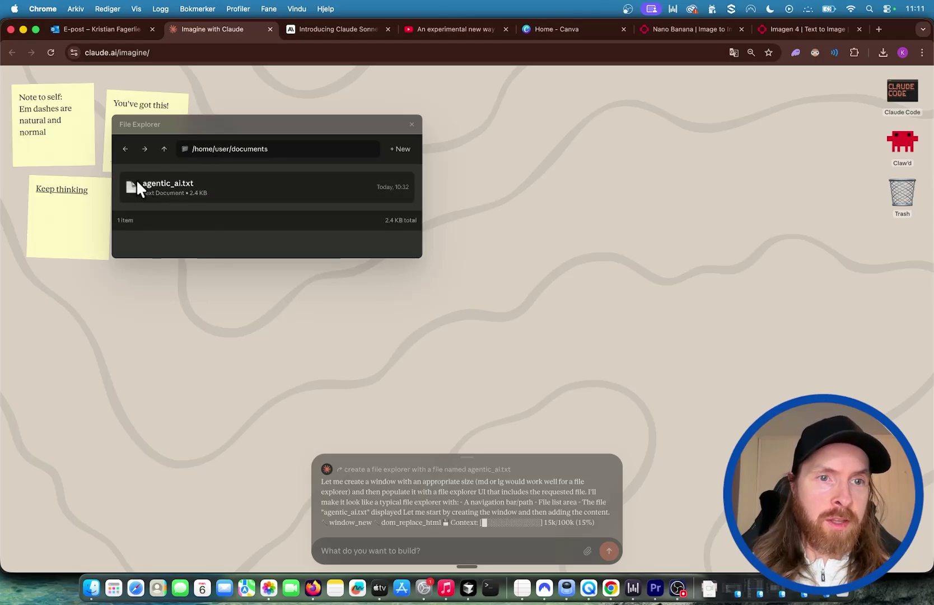
scroll(191, 213, "up", 5)
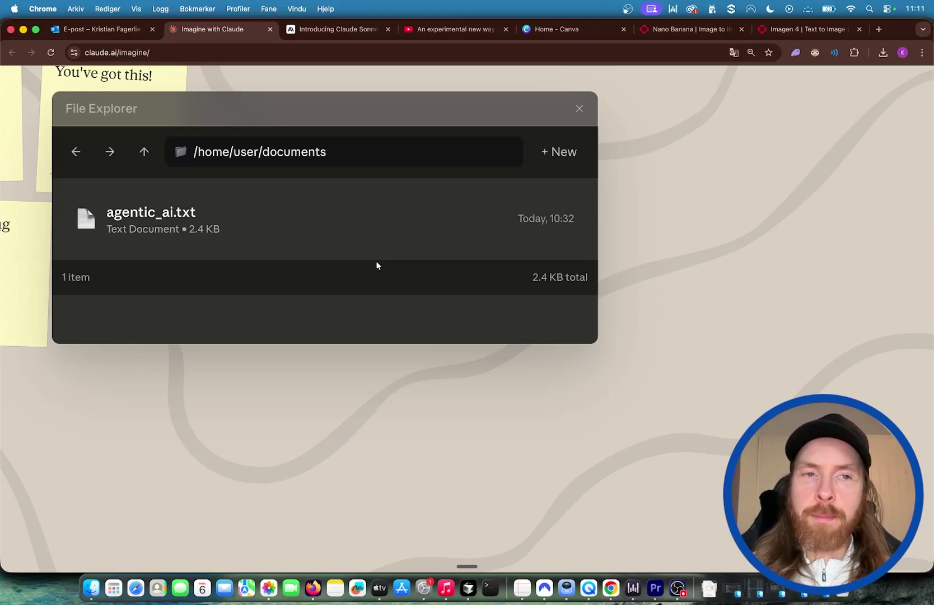
scroll(316, 253, "down", 5)
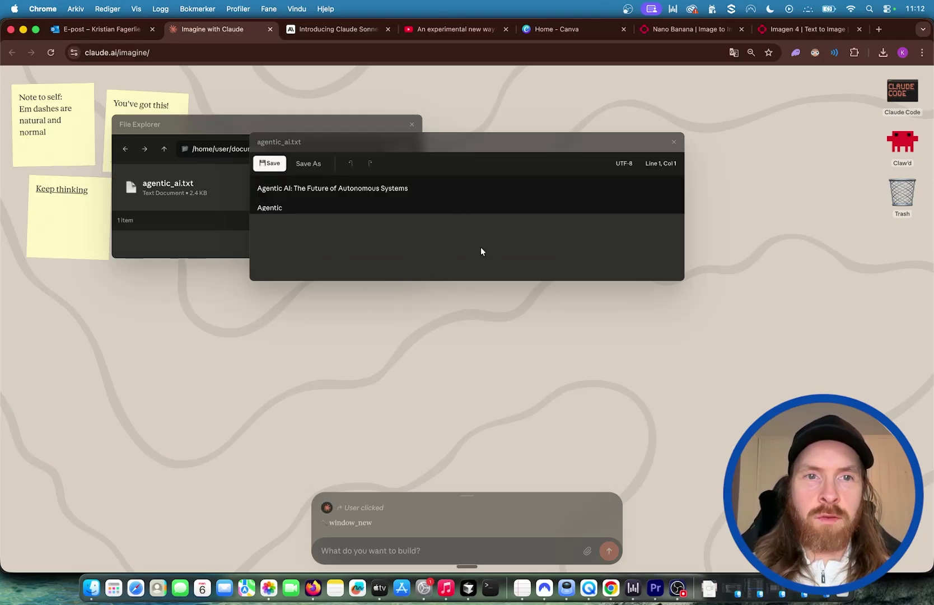
scroll(385, 250, "up", 3)
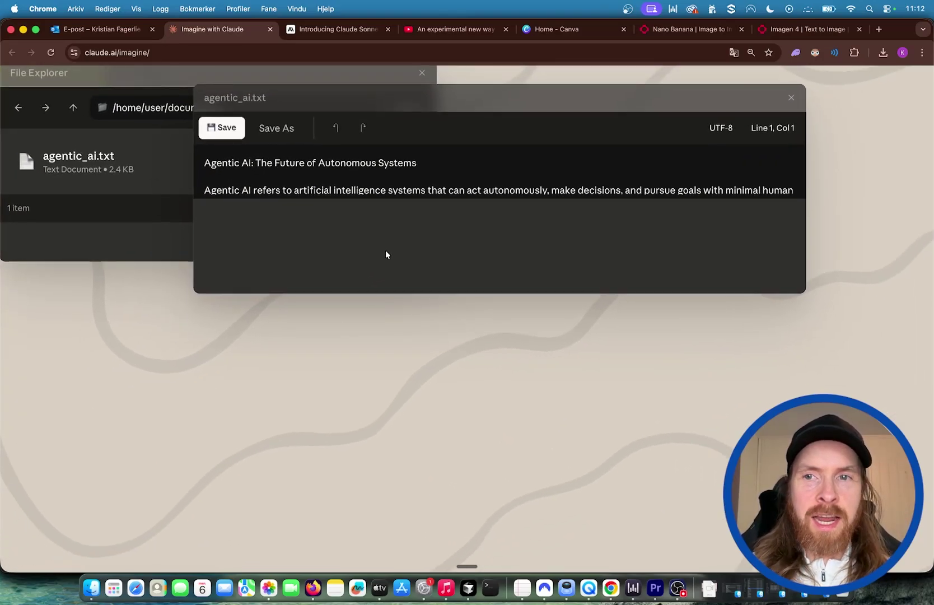
scroll(291, 168, "up", 1)
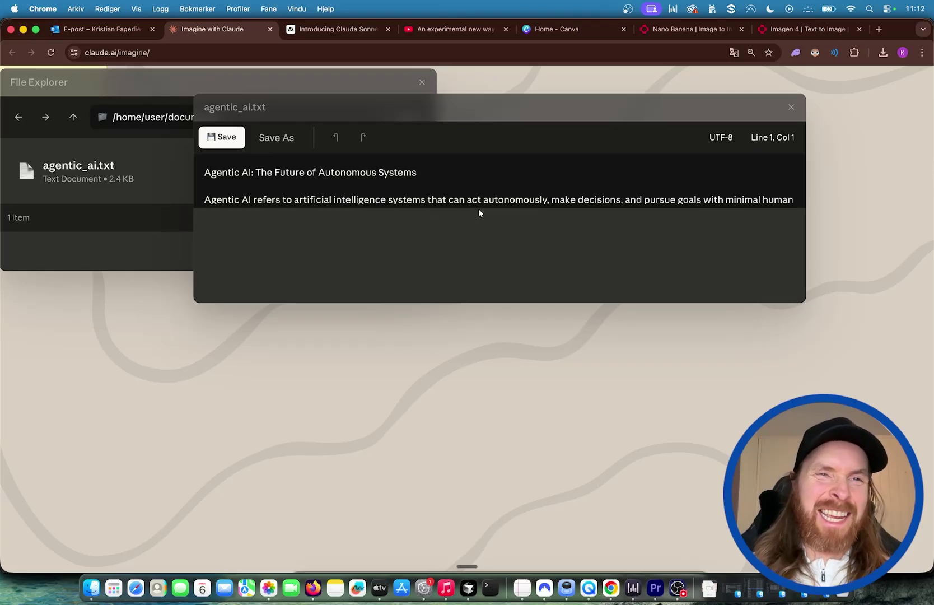
scroll(463, 214, "down", 2)
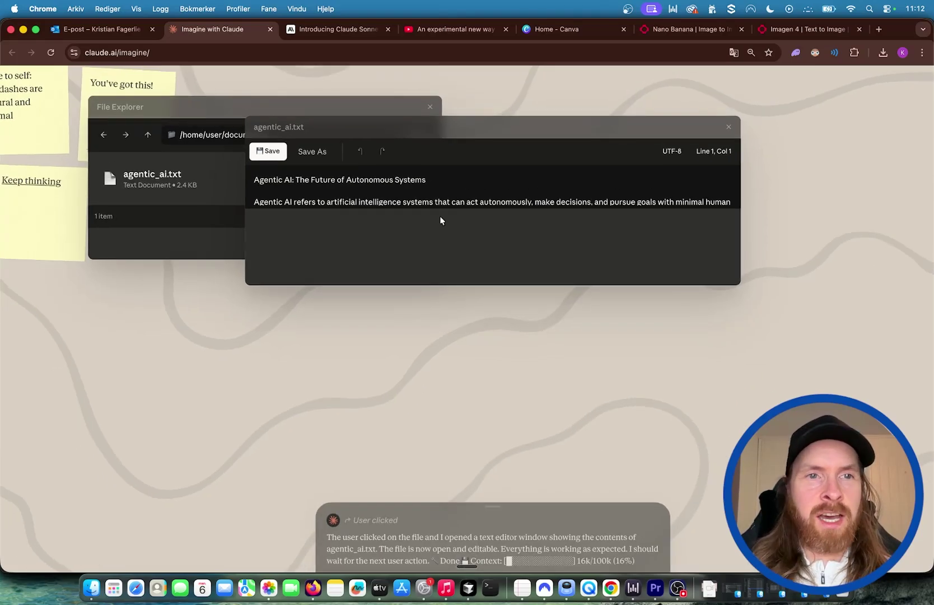
scroll(440, 218, "up", 2)
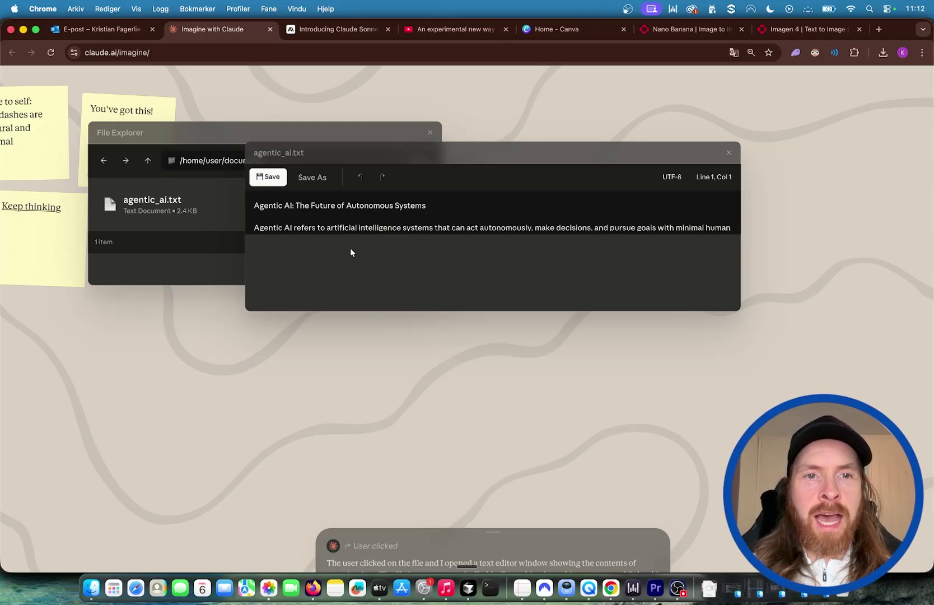
left_click(729, 152)
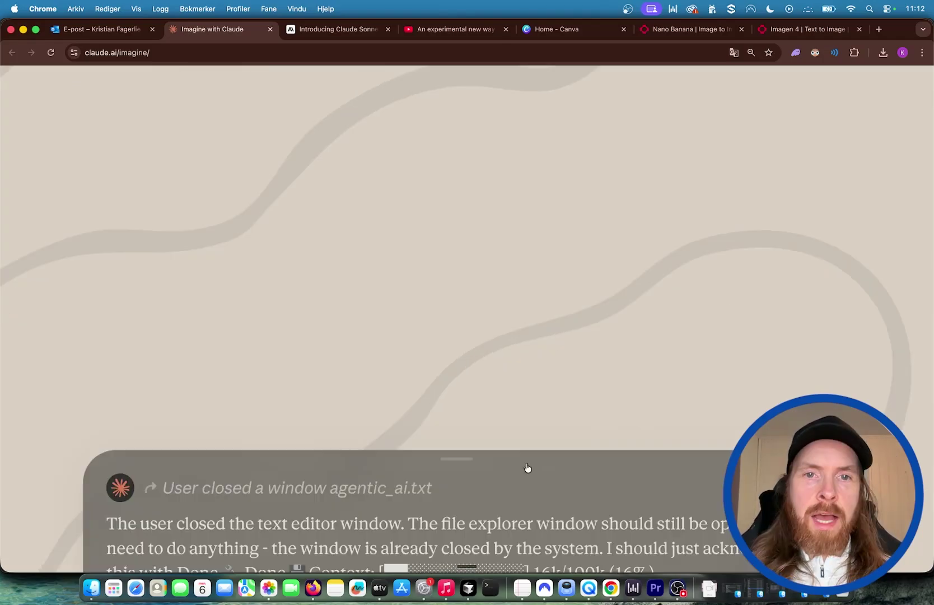
Send the prompt 'add a file named minesweeper.exe' to Claude.
type("add a file named minesweeper.exe")
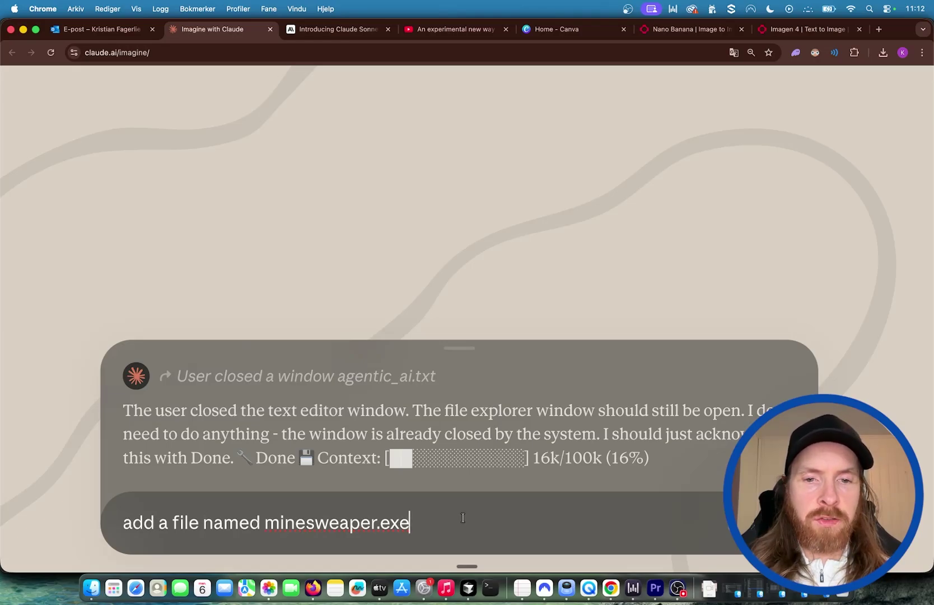
scroll(463, 517, "down", 5)
left_click(608, 551)
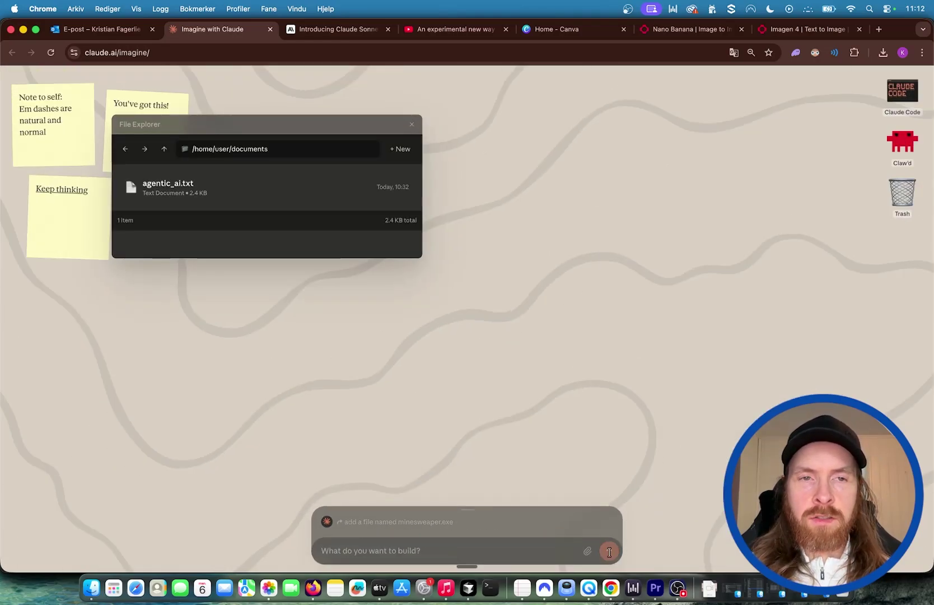
Select the agentic_ai.txt file in the File Explorer.
scroll(334, 256, "up", 5)
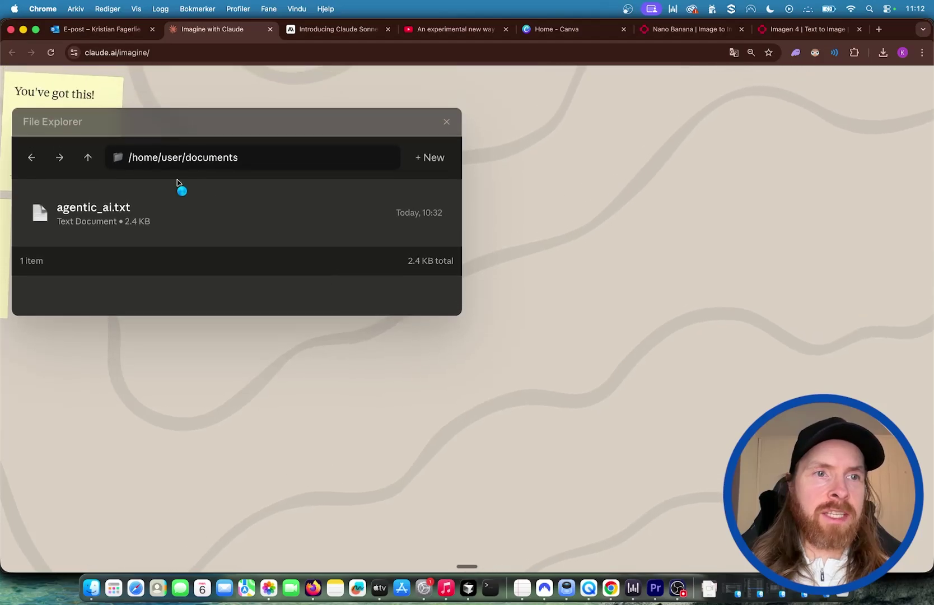
left_click(181, 217)
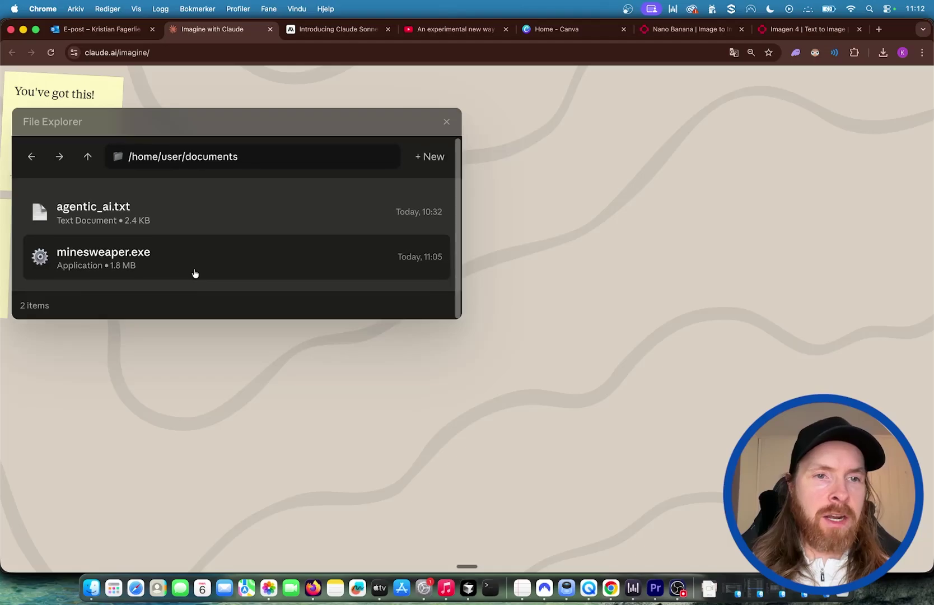
scroll(135, 292, "up", 3)
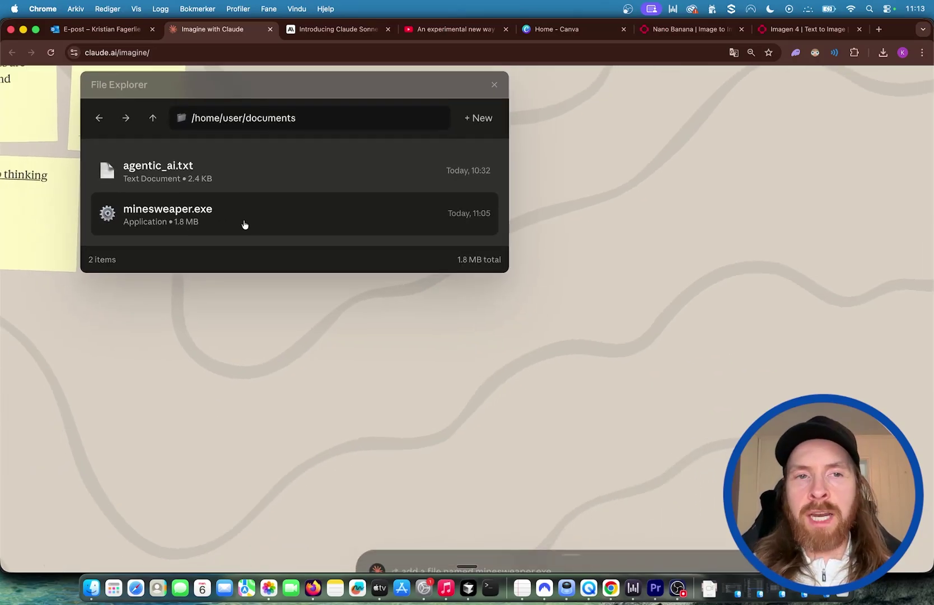
left_click(244, 225)
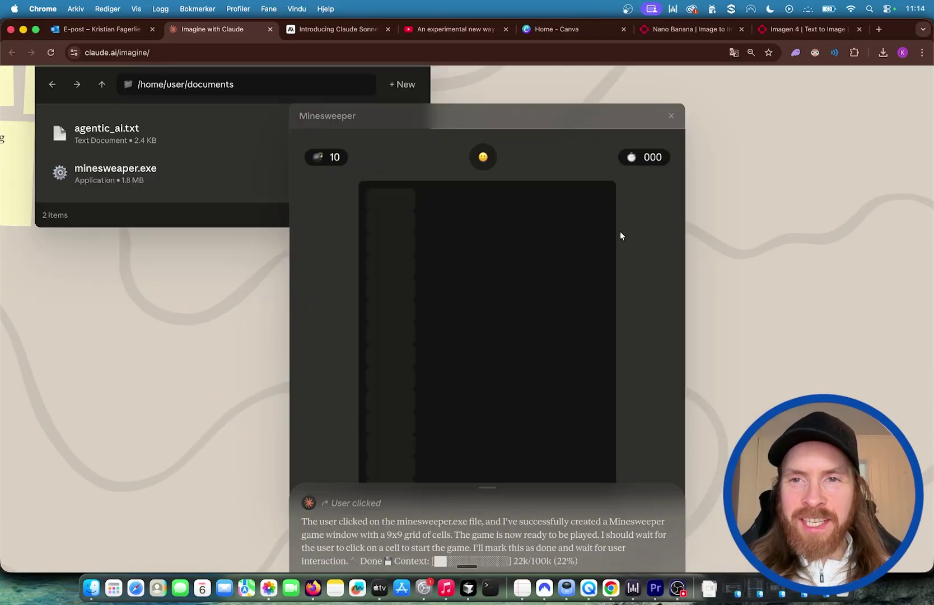
scroll(493, 283, "down", 2)
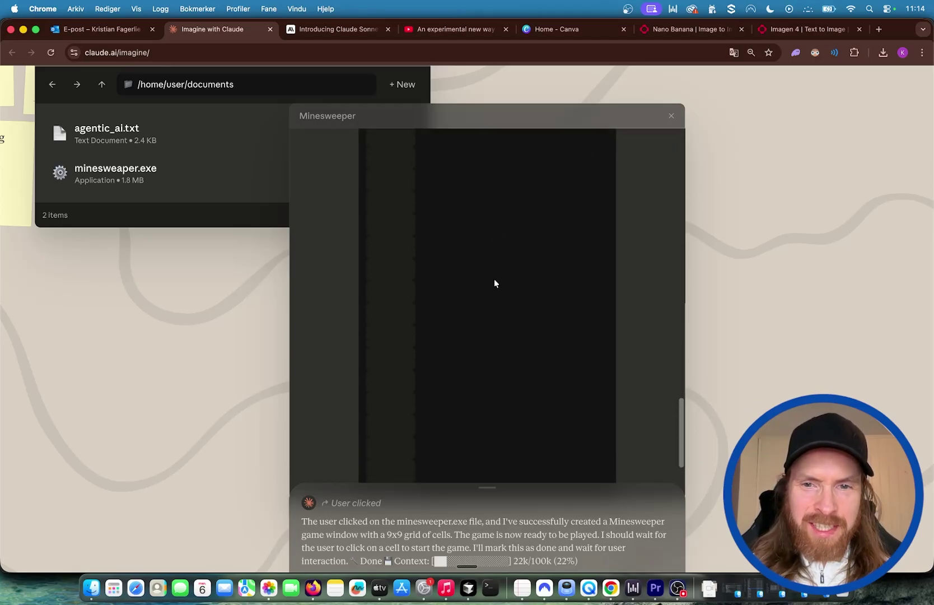
scroll(494, 283, "up", 2)
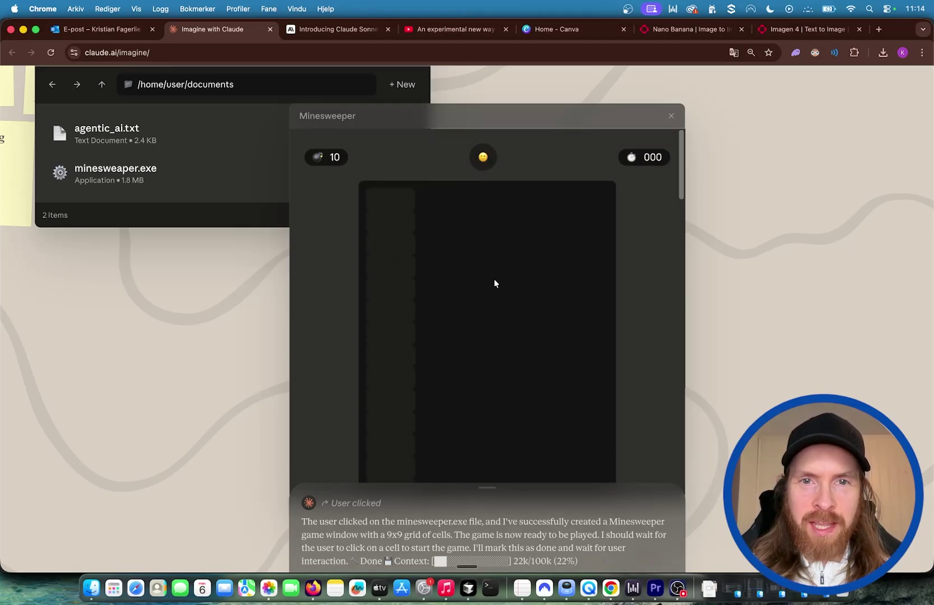
left_click(401, 202)
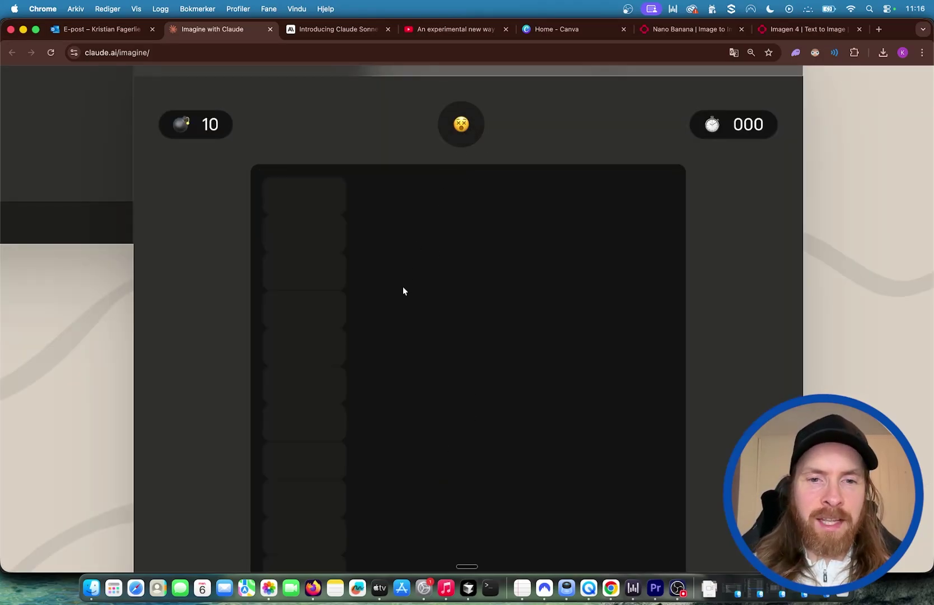
scroll(419, 454, "down", 5)
scroll(462, 346, "up", 4)
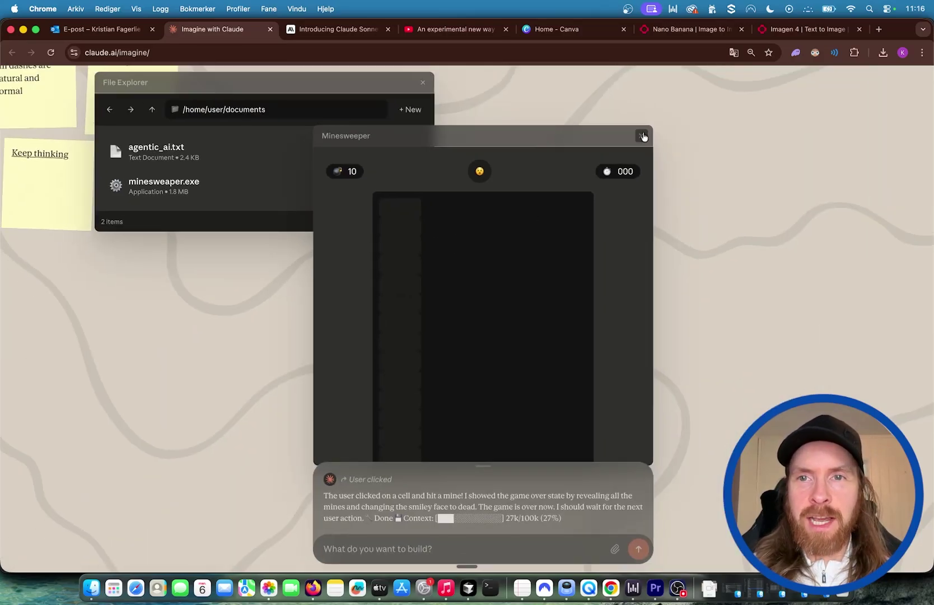
left_click(644, 139)
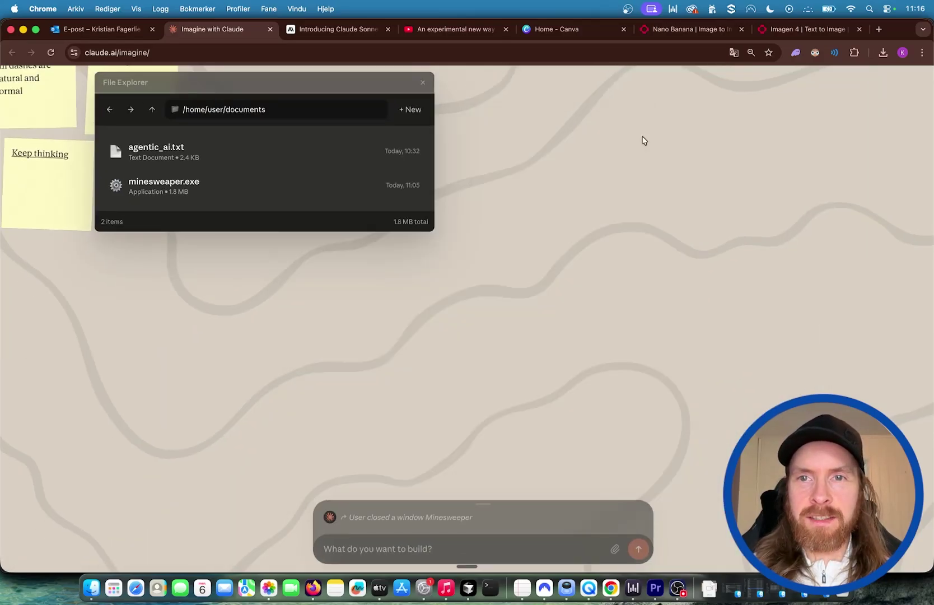
scroll(315, 348, "up", 2)
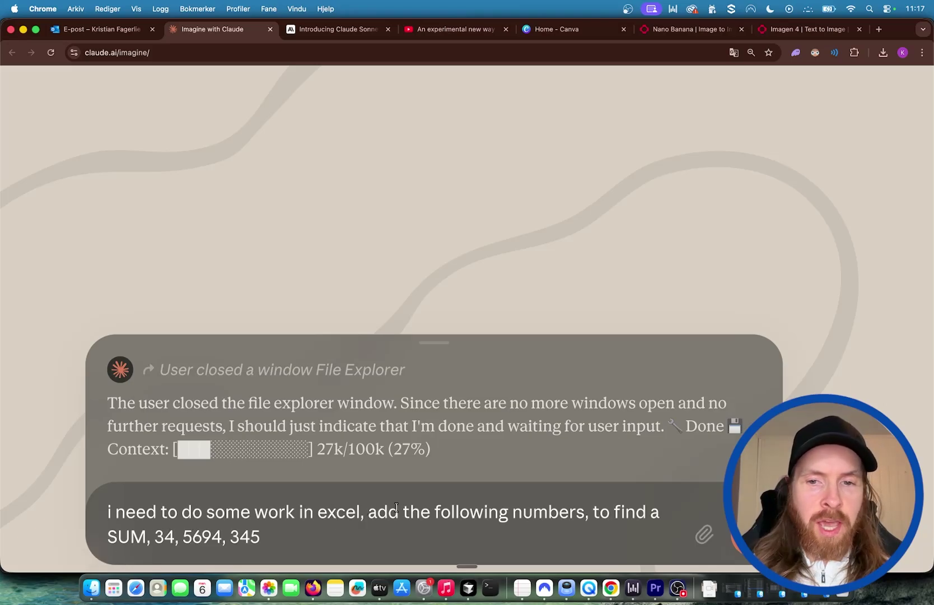
Submit the request for an Excel sheet summing 34, 5694 and 345.
key("Return")
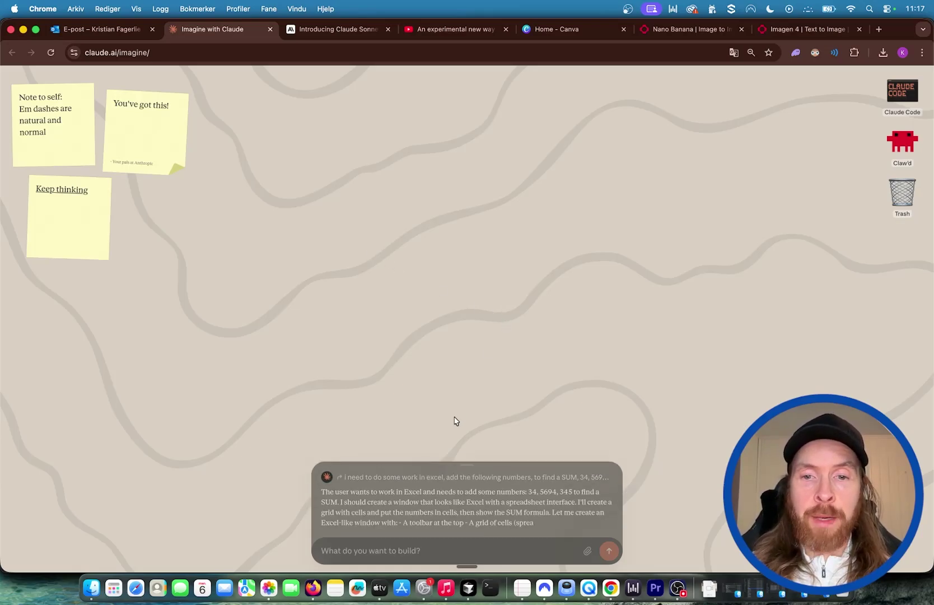
scroll(454, 421, "up", 5)
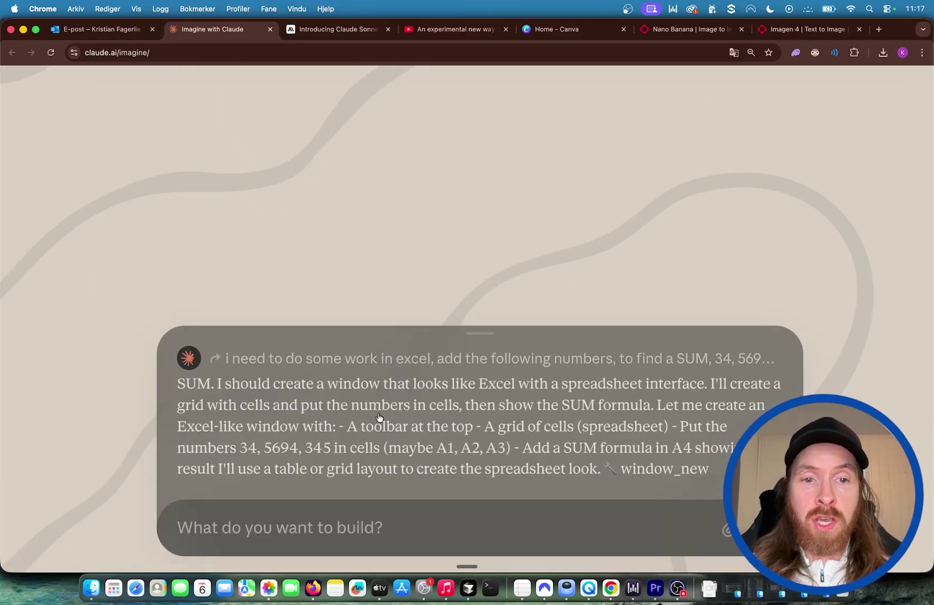
Scroll the Excel sheet to inspect 34, 5694, 345 and =SUM(A1:A3) giving 6073.
scroll(440, 411, "down", 5)
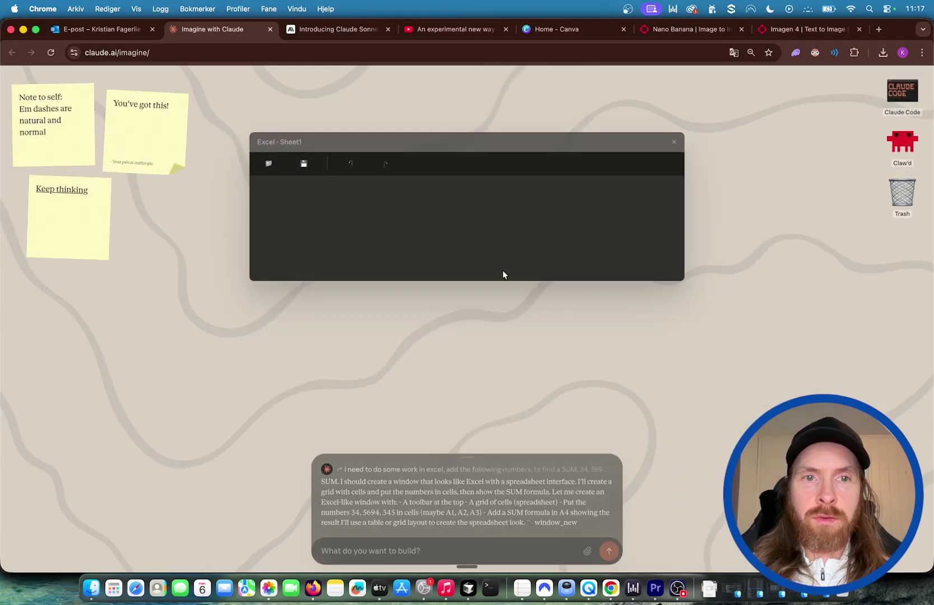
scroll(531, 251, "up", 5)
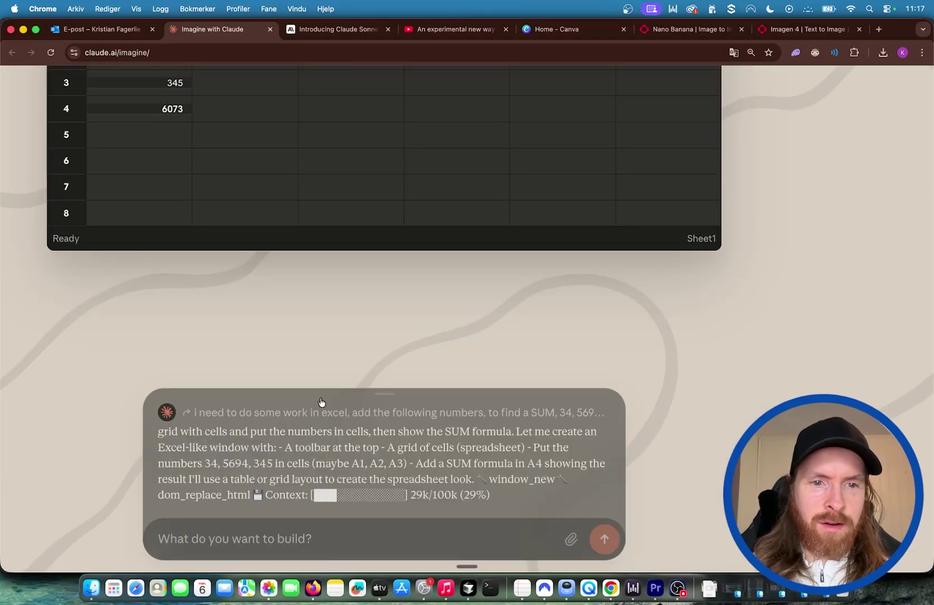
scroll(305, 372, "up", 3)
scroll(226, 228, "up", 3)
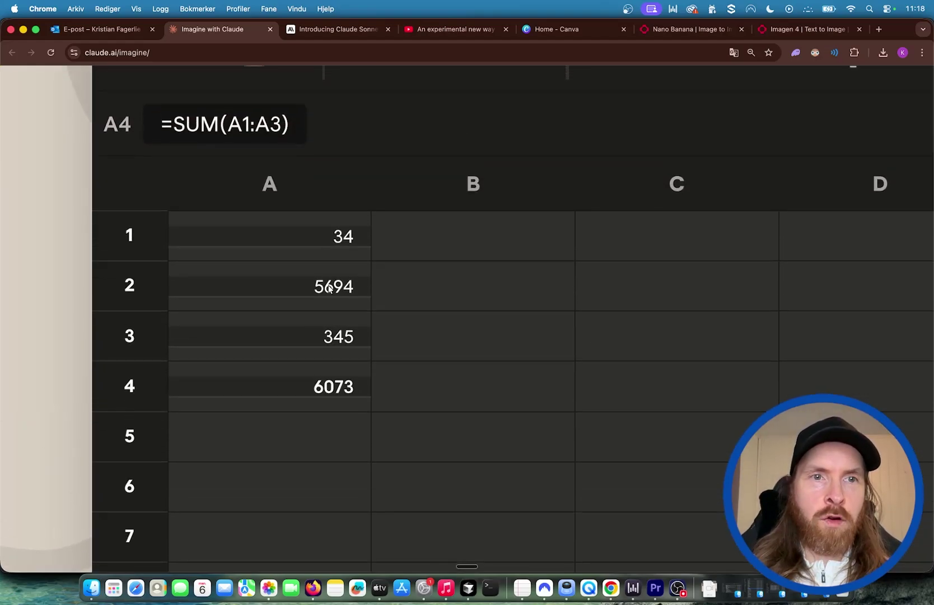
Replace 5694 in cell A2 with 60, so the A4 sum updates to 439.
double_click(338, 288)
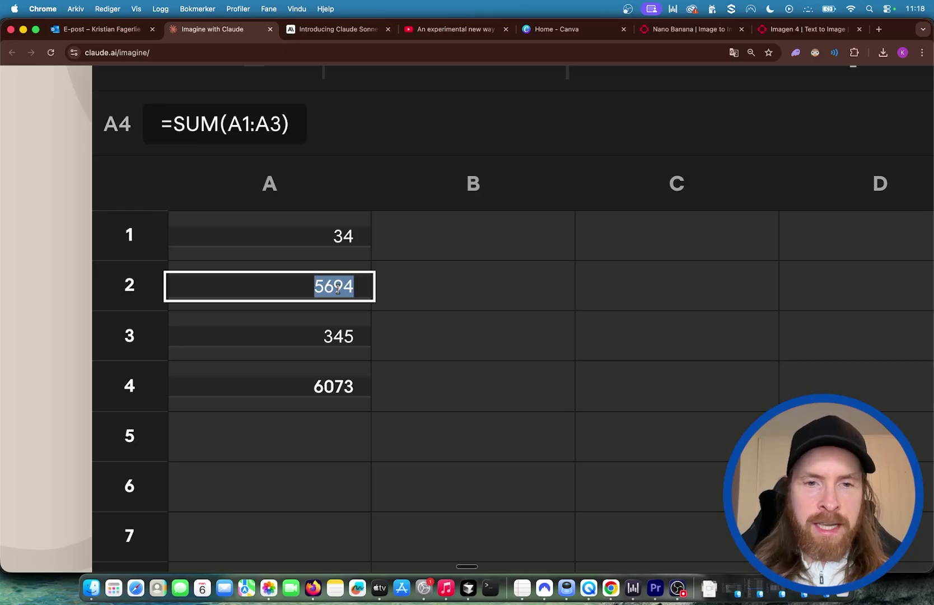
type("6000")
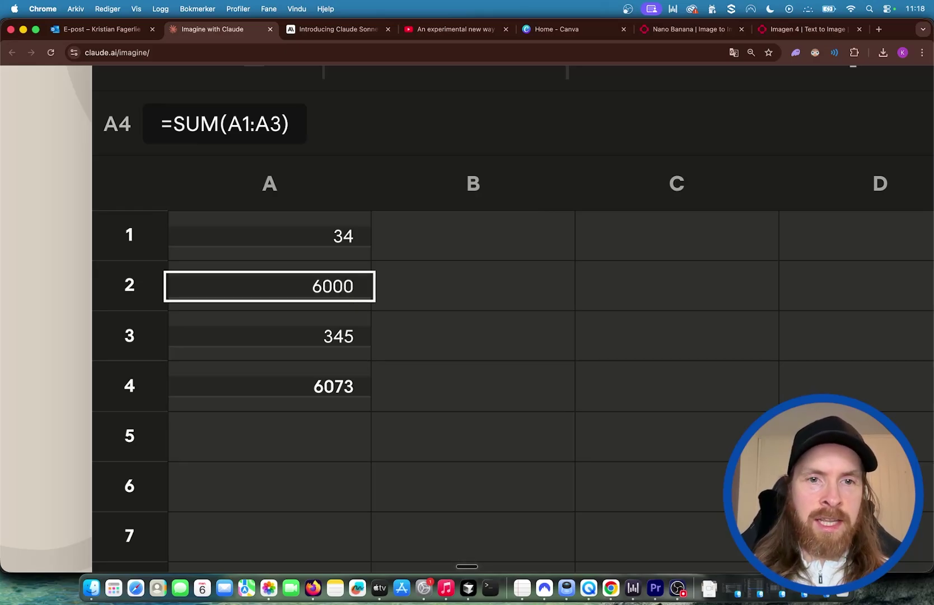
key("BackSpace")
key("BackSpace")
key("BackSpace")
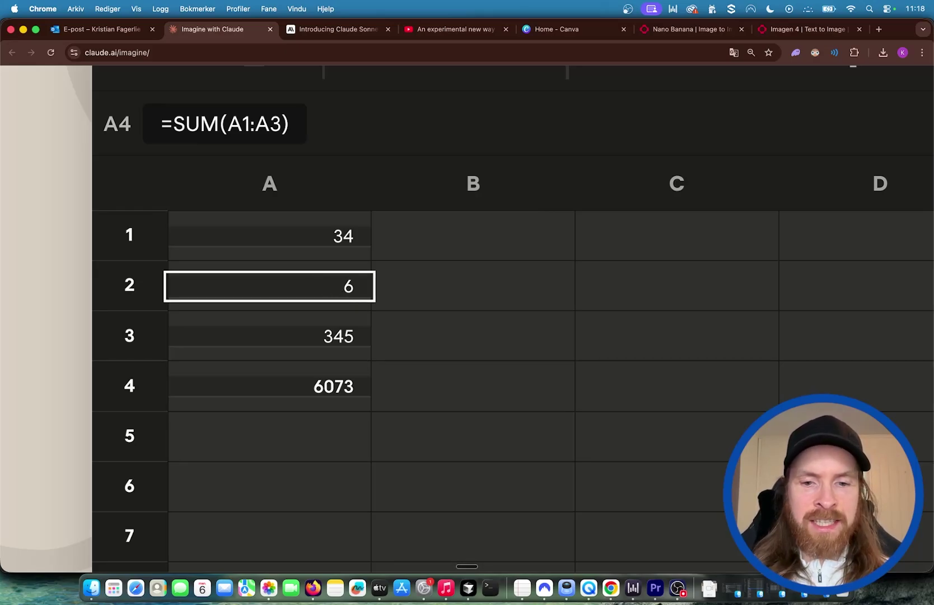
type("0")
key("Return")
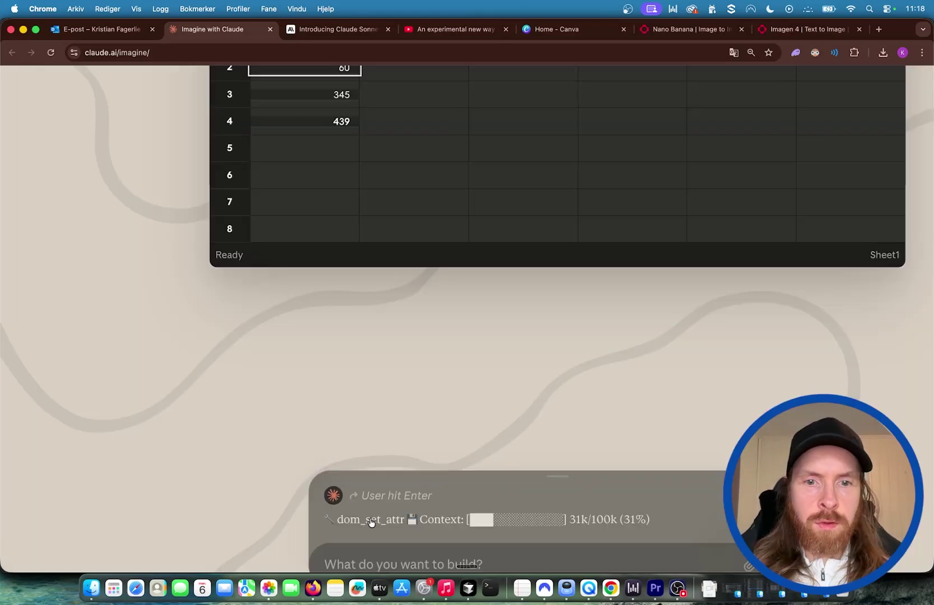
scroll(507, 356, "up", 3)
scroll(347, 215, "up", 3)
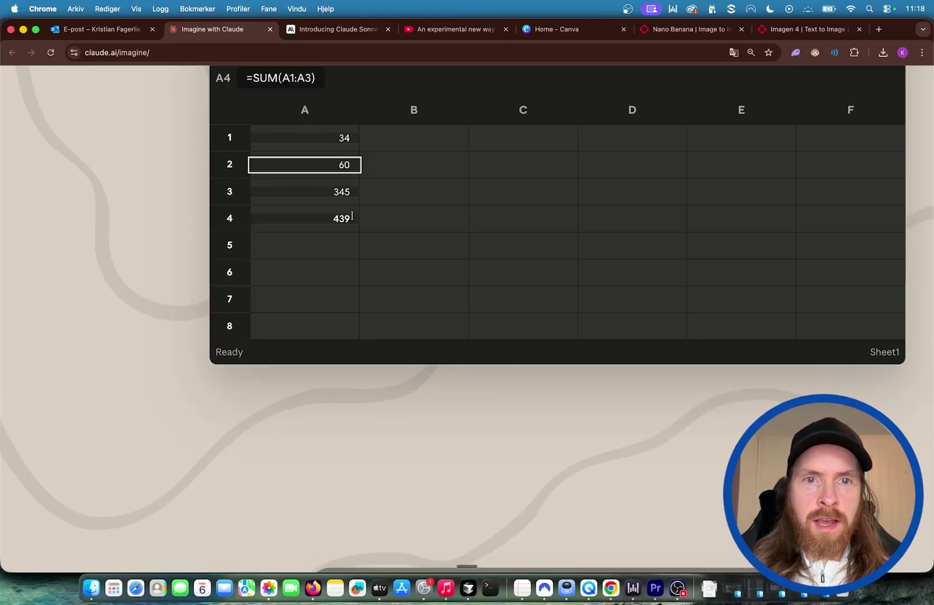
scroll(350, 224, "up", 4)
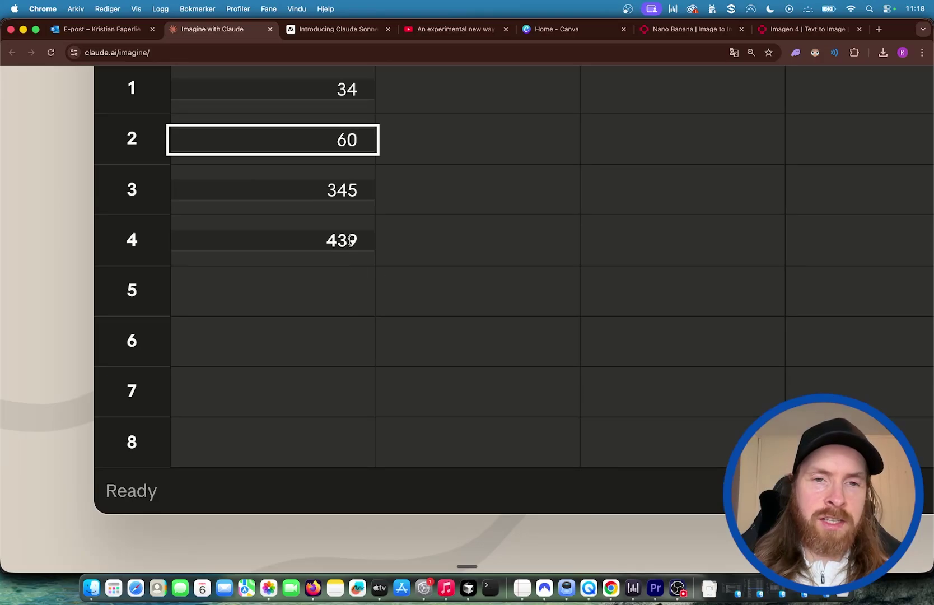
scroll(377, 275, "up", 5)
scroll(347, 272, "down", 5)
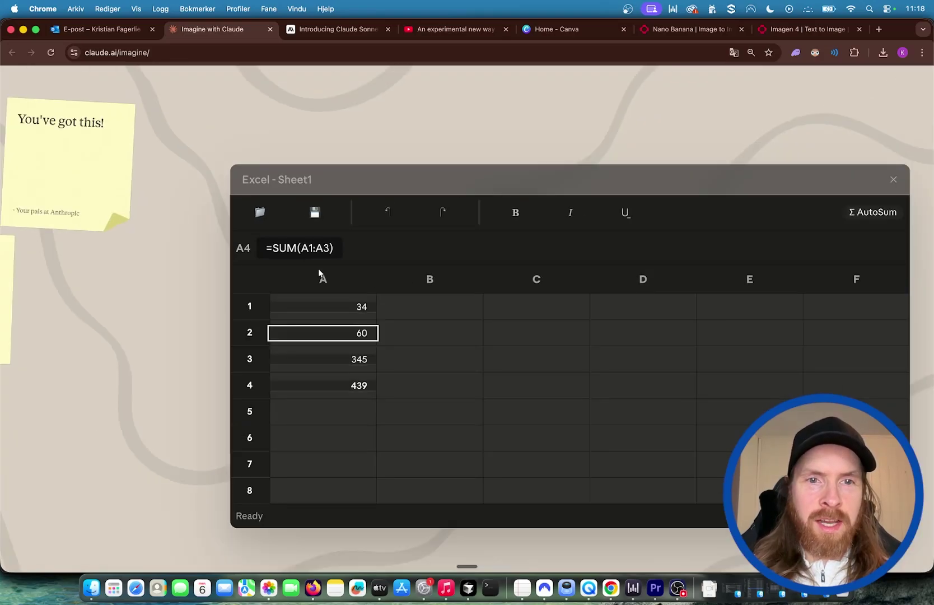
scroll(320, 266, "up", 6)
scroll(319, 266, "down", 5)
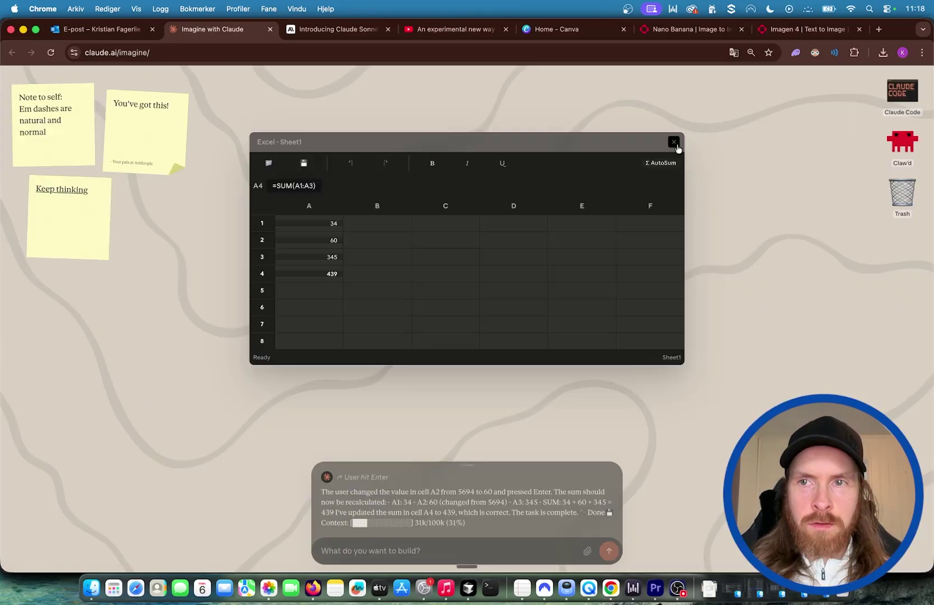
Close the Excel - Sheet1 window and scroll to inspect the Paint parrot drawing.
left_click(674, 142)
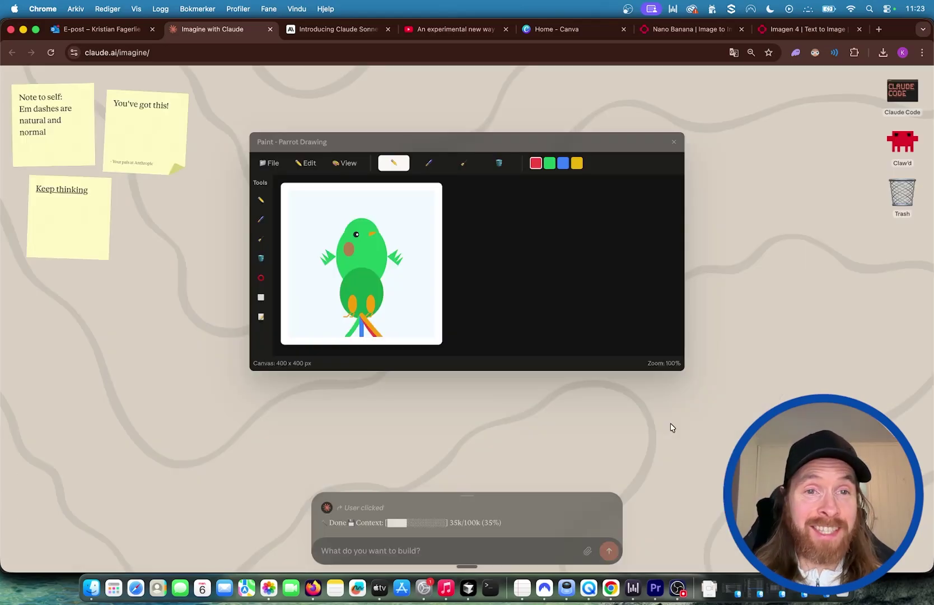
scroll(456, 348, "up", 5)
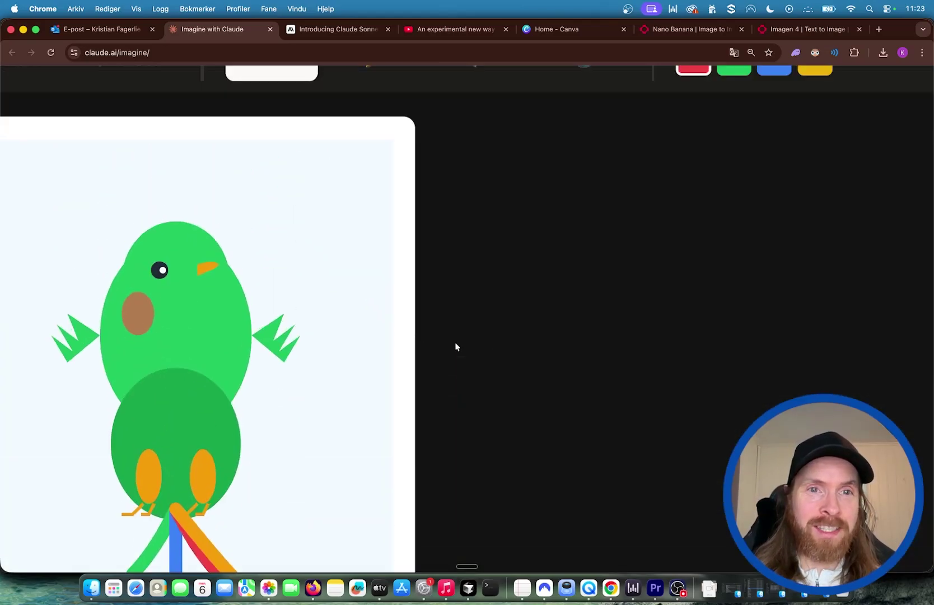
scroll(474, 346, "down", 5)
scroll(473, 344, "up", 2)
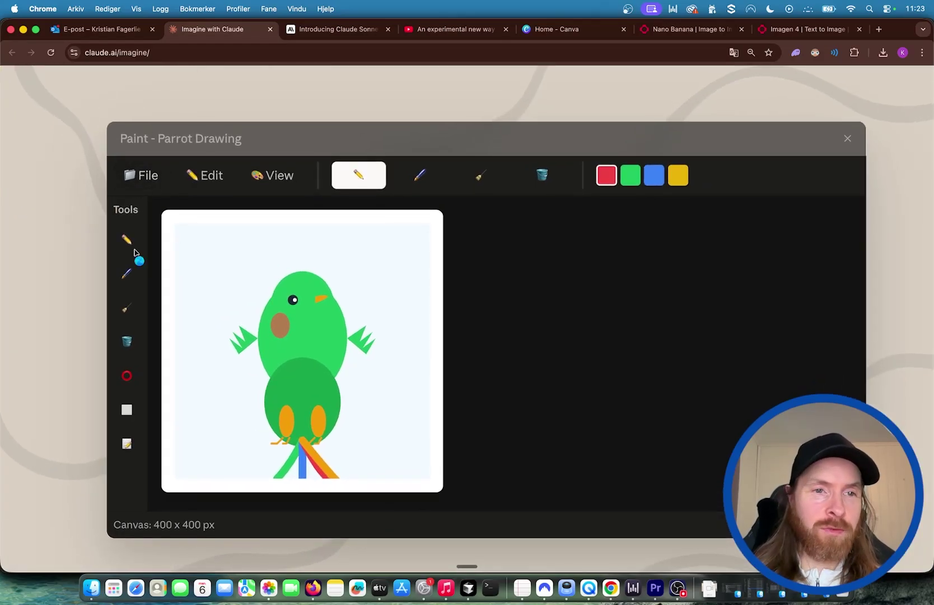
scroll(308, 379, "up", 5)
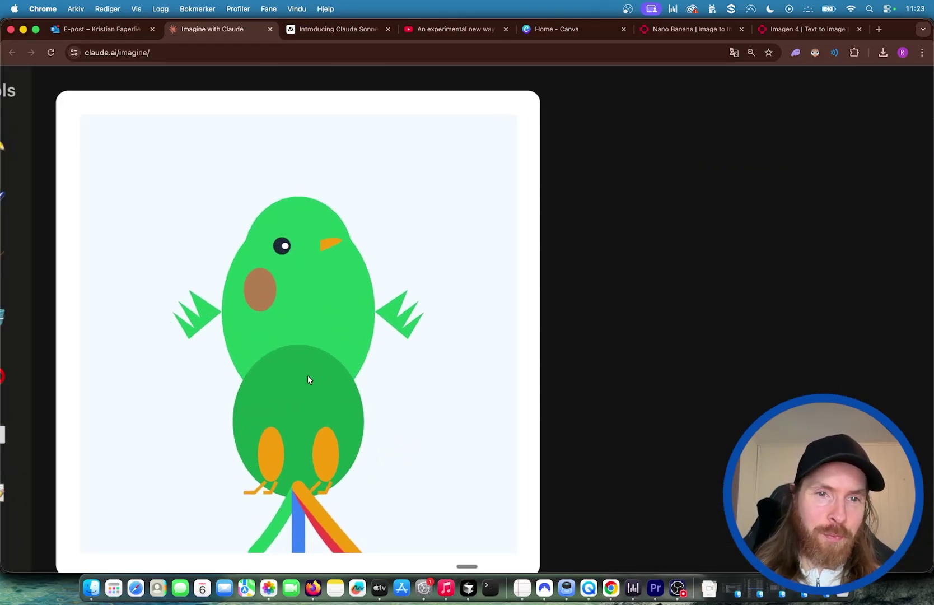
scroll(307, 379, "down", 1)
scroll(307, 376, "down", 2)
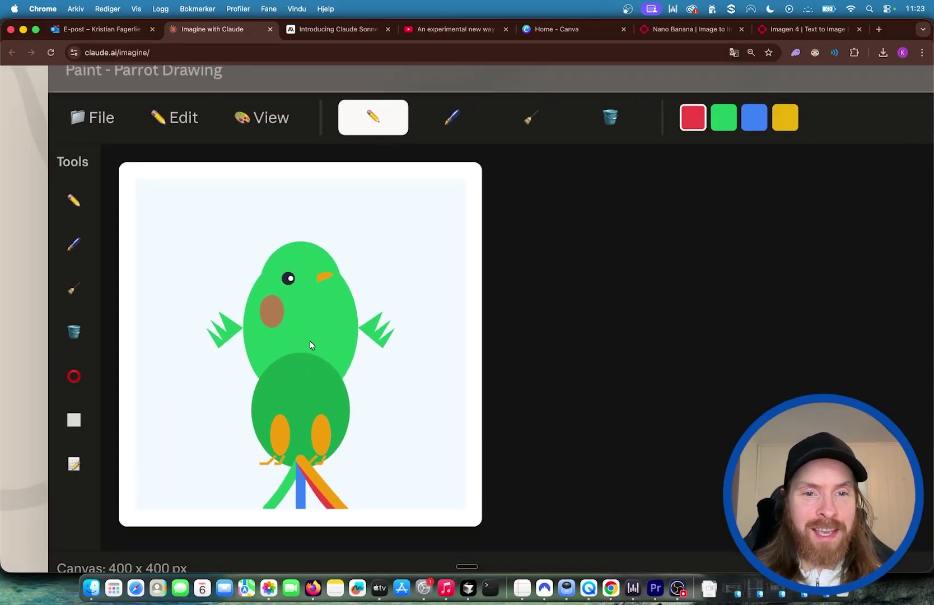
scroll(307, 347, "down", 3)
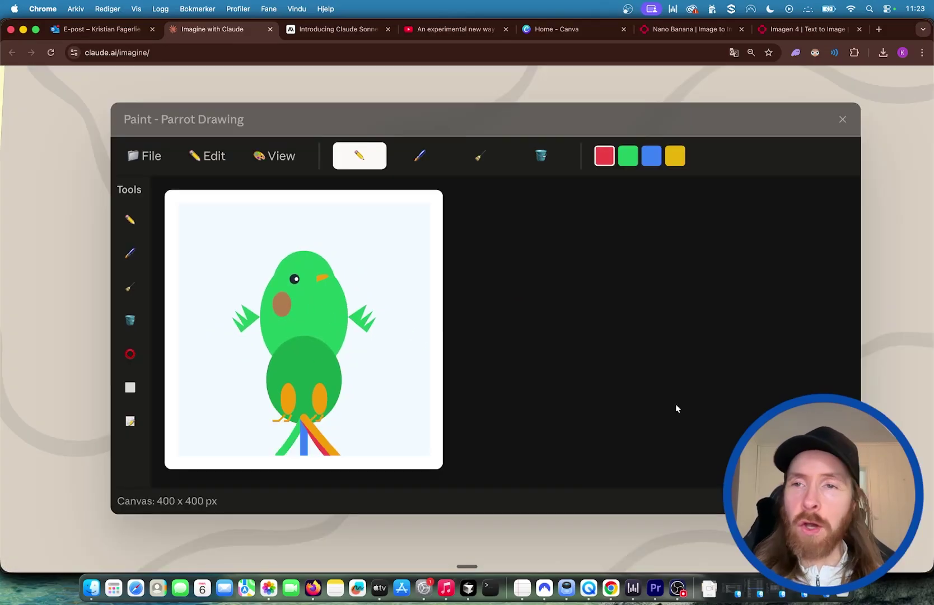
scroll(618, 397, "down", 3)
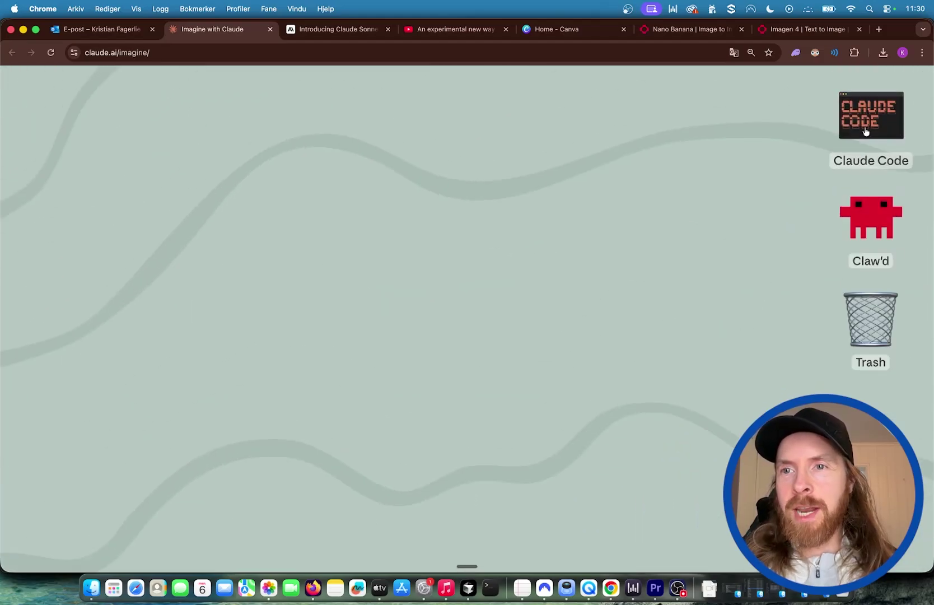
Launch the Claude Code app from its desktop icon and focus its terminal window.
double_click(865, 131)
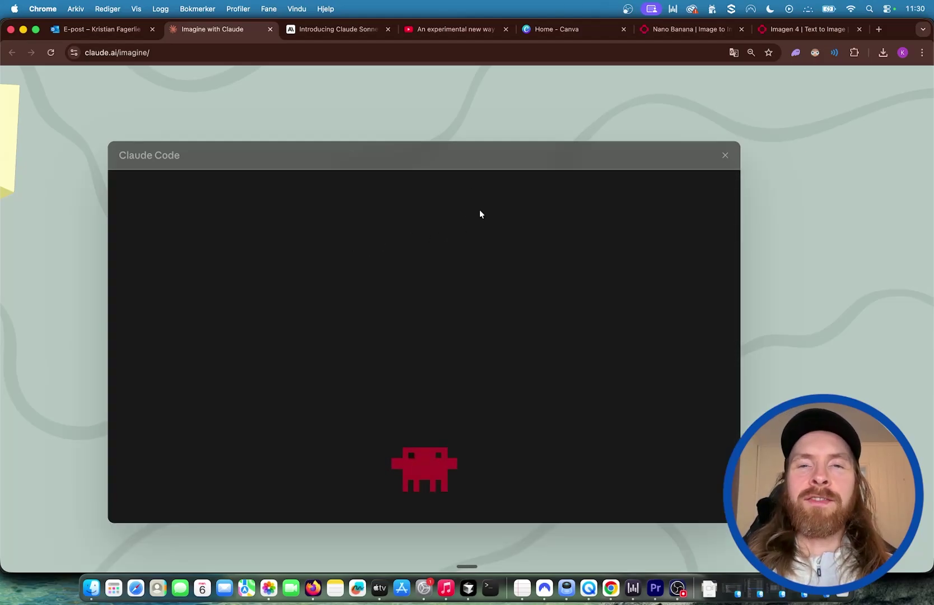
scroll(479, 214, "down", 1)
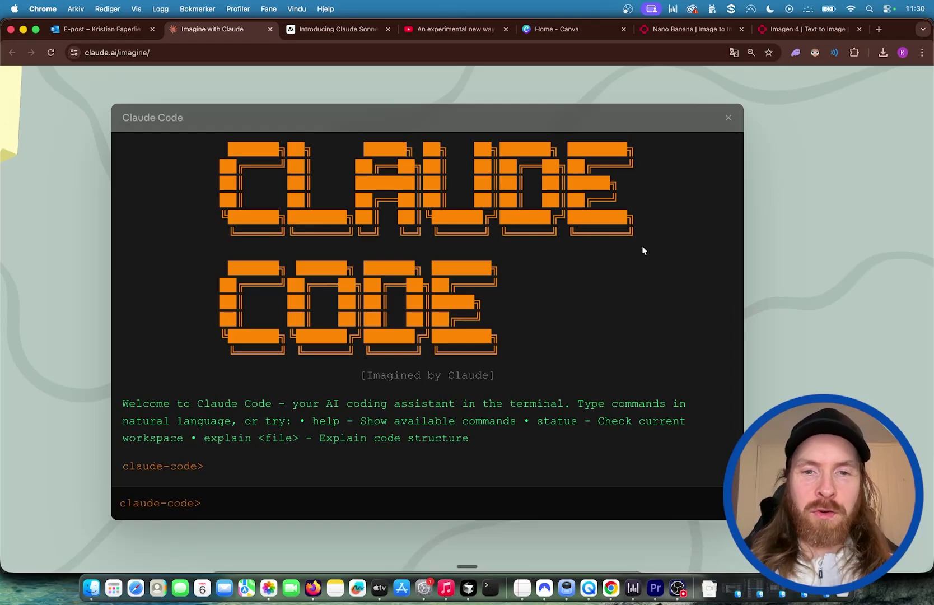
left_click(643, 251)
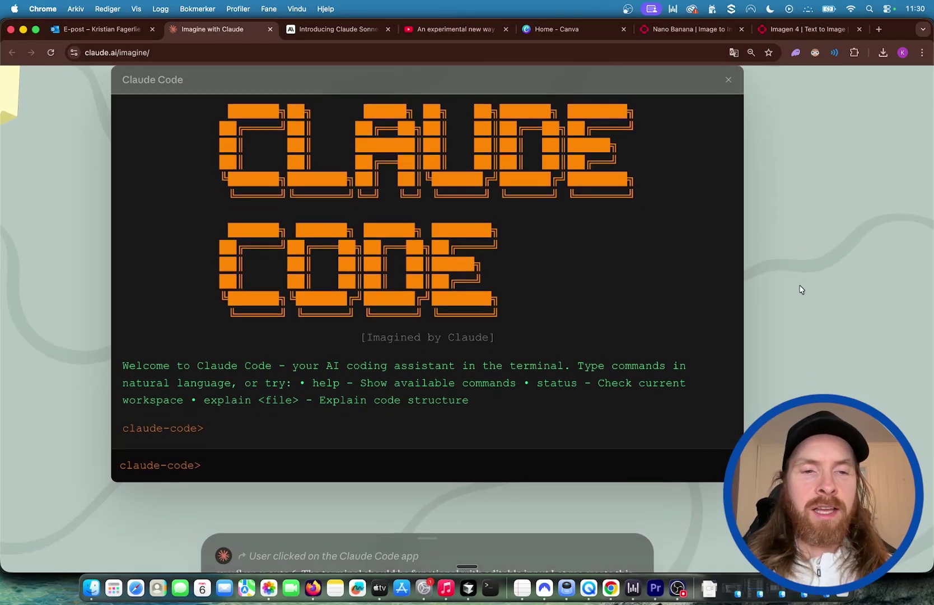
Dismiss the chat panel to reveal the Claude Code terminal and its banner.
scroll(596, 330, "up", 2)
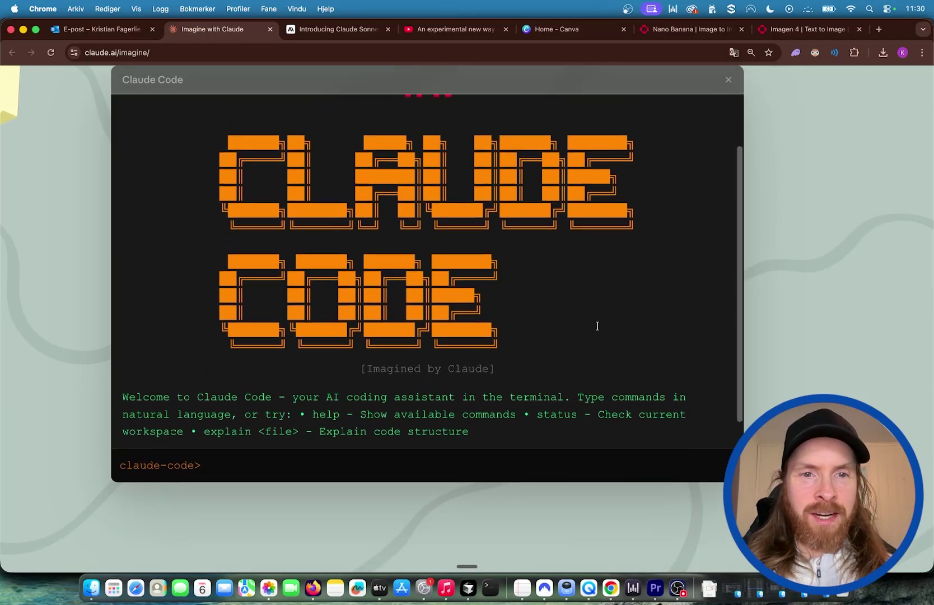
scroll(597, 330, "down", 2)
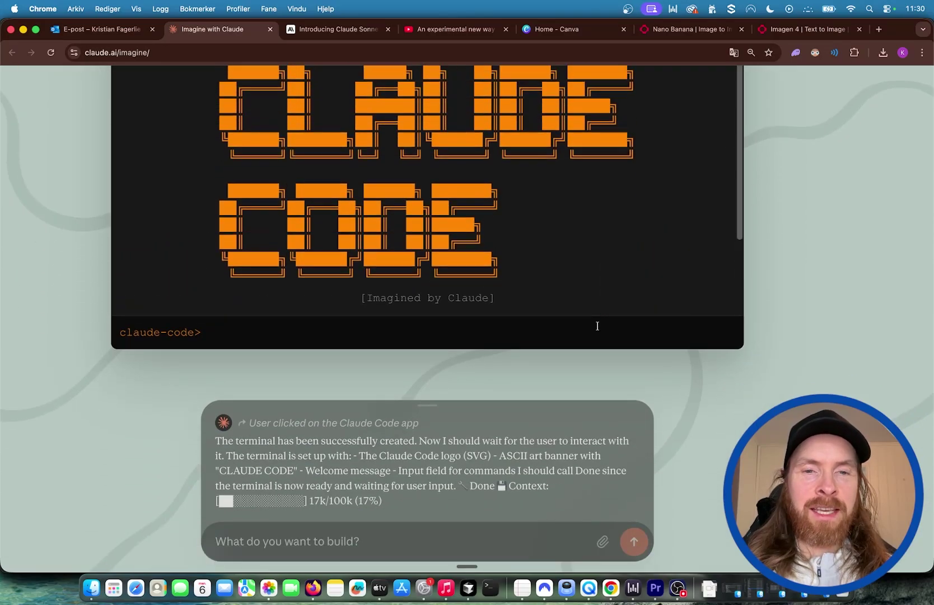
left_click(815, 304)
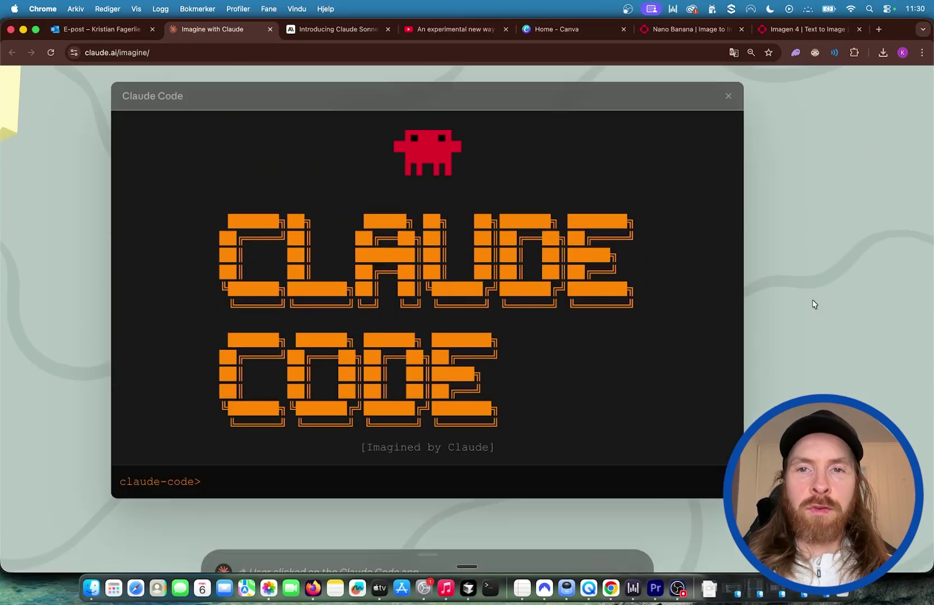